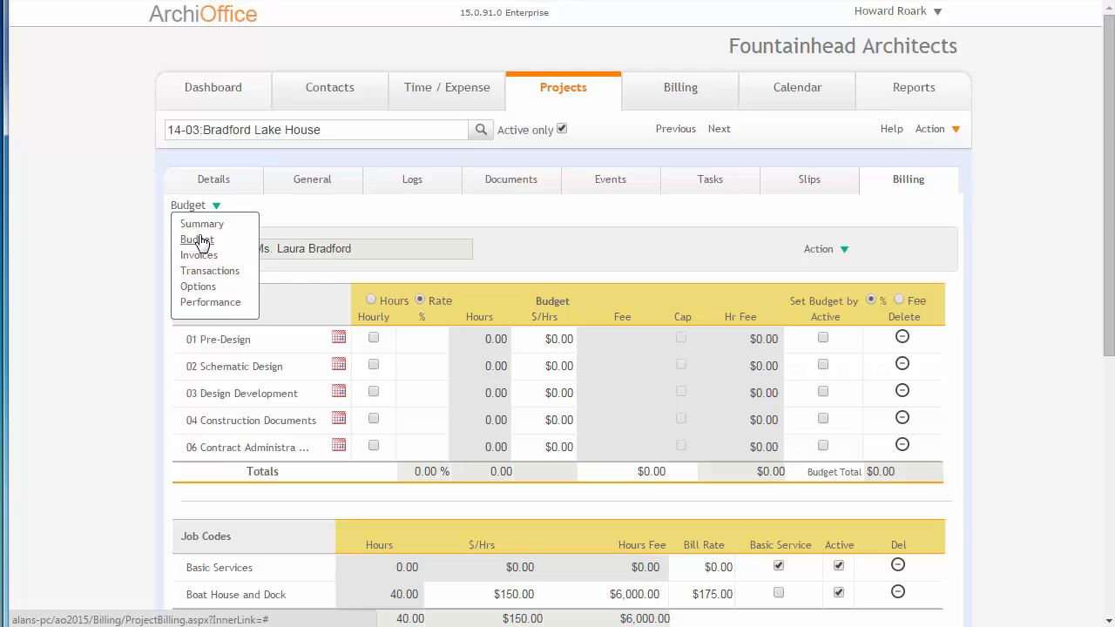
- Set the project phase budget by percentage and enter a total fee of 100000
scroll(126, 287, "down", 3)
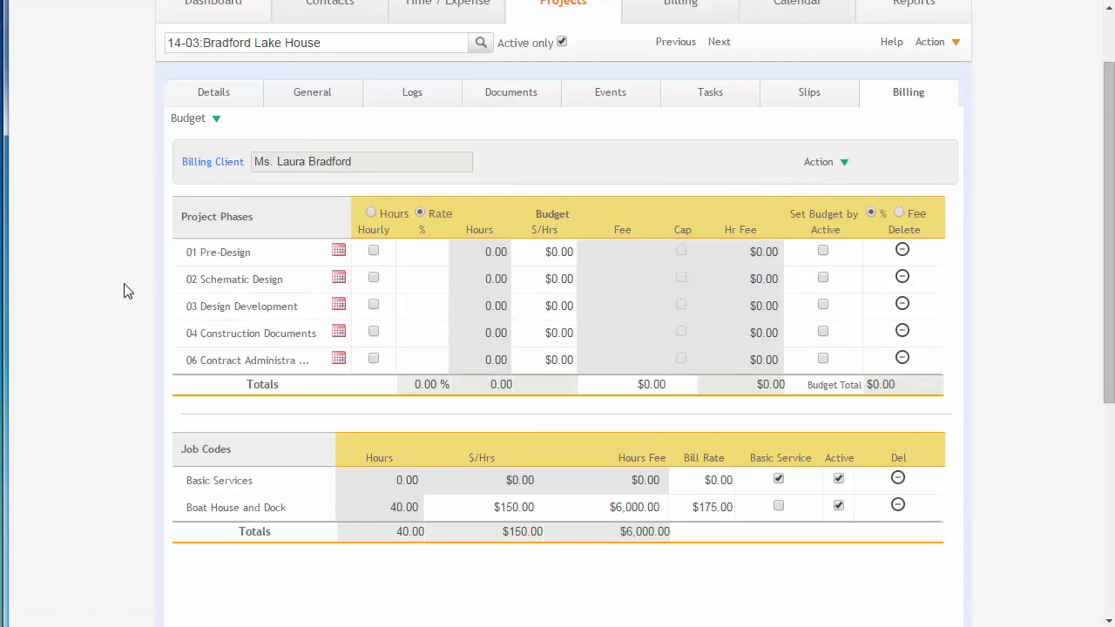
scroll(126, 283, "up", 1)
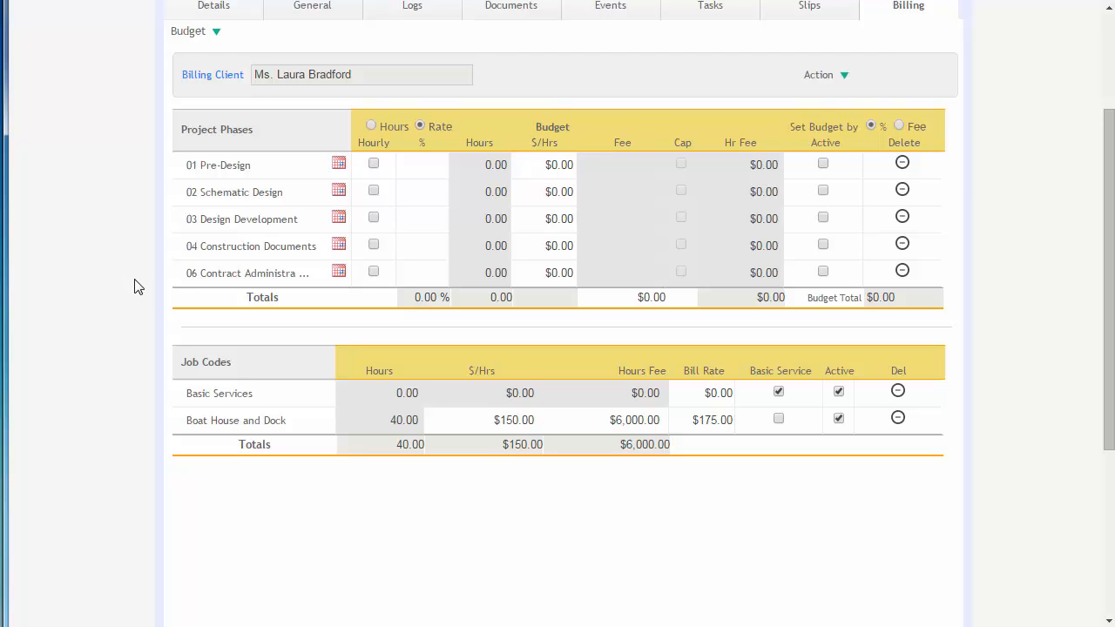
scroll(137, 286, "up", 1)
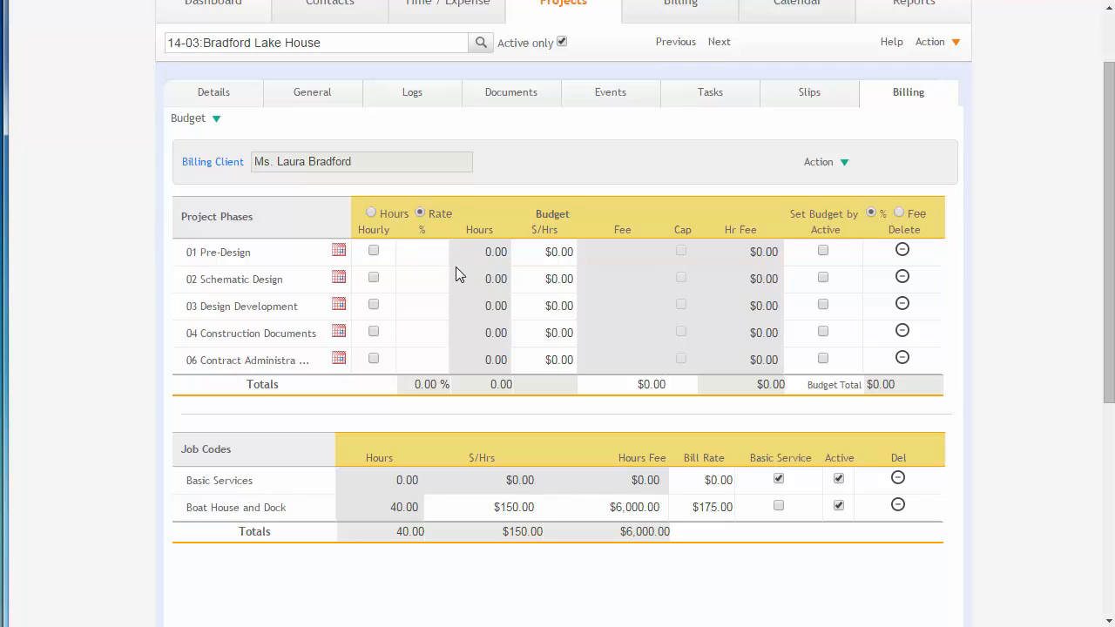
left_click(900, 213)
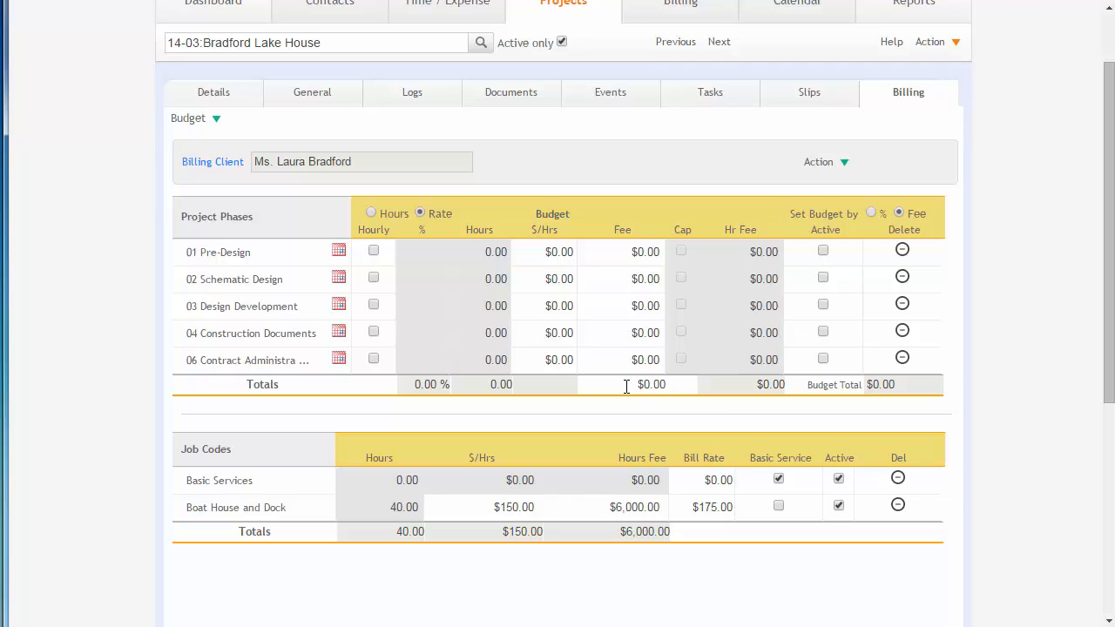
left_click_drag(626, 387, 714, 389)
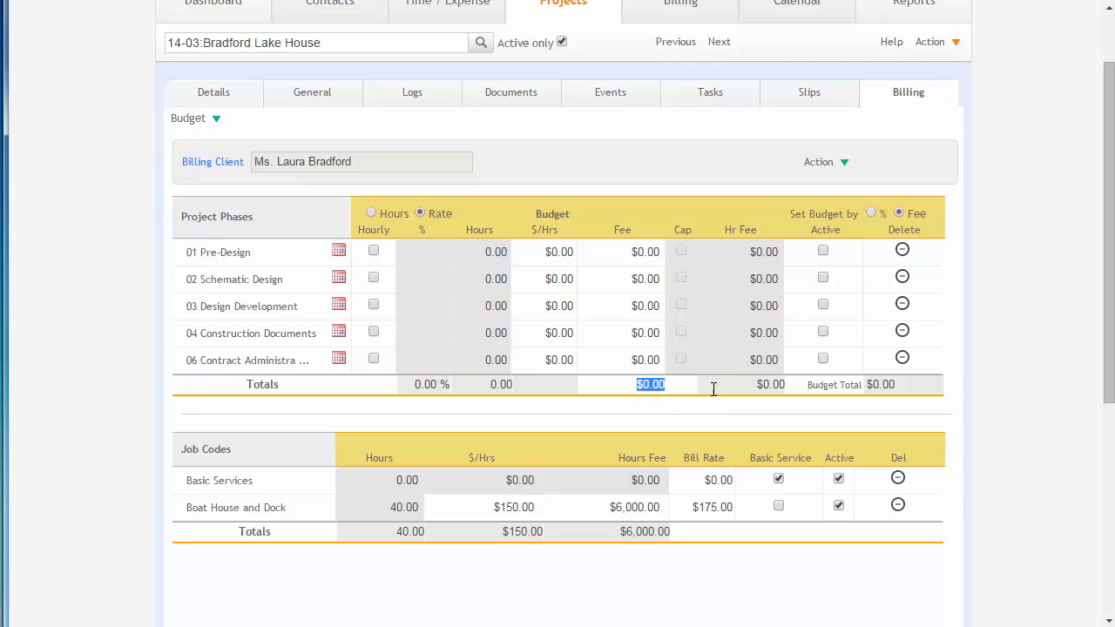
left_click(870, 212)
left_click_drag(634, 385, 688, 386)
type("100000")
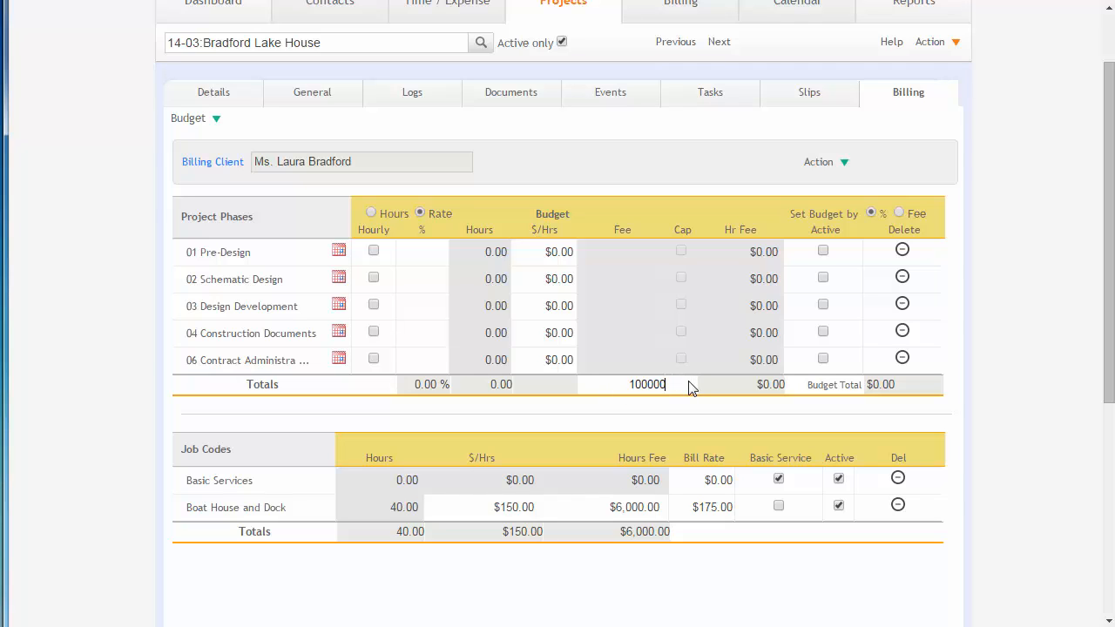
left_click(624, 343)
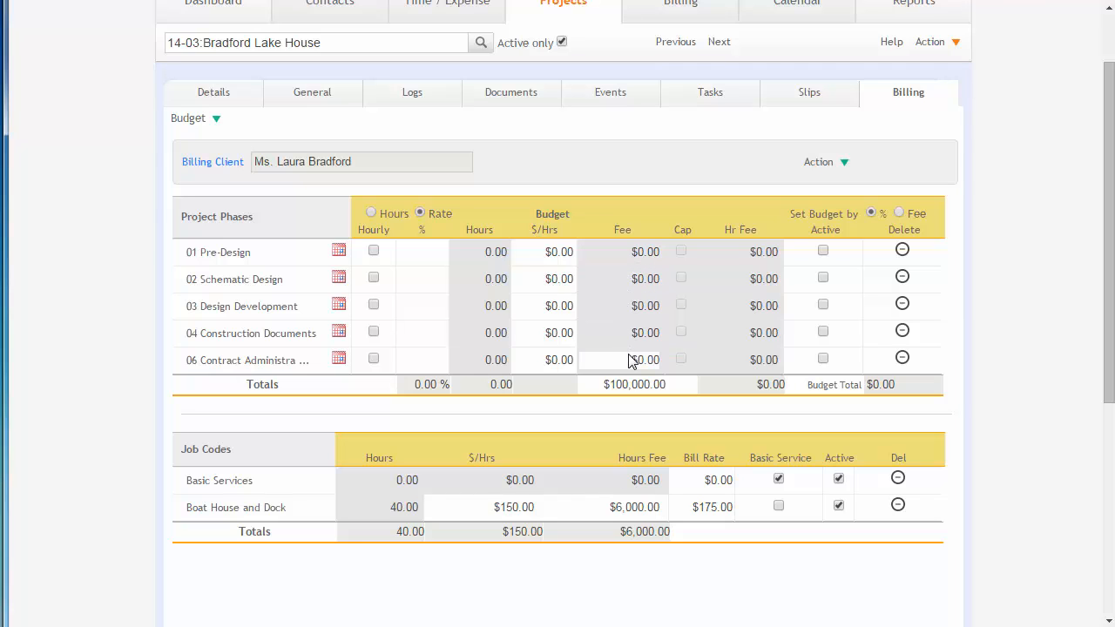
- Allocate 15% of the fee to the 01 Pre-Design phase and 17% to 02 Schematic Design
left_click(421, 252)
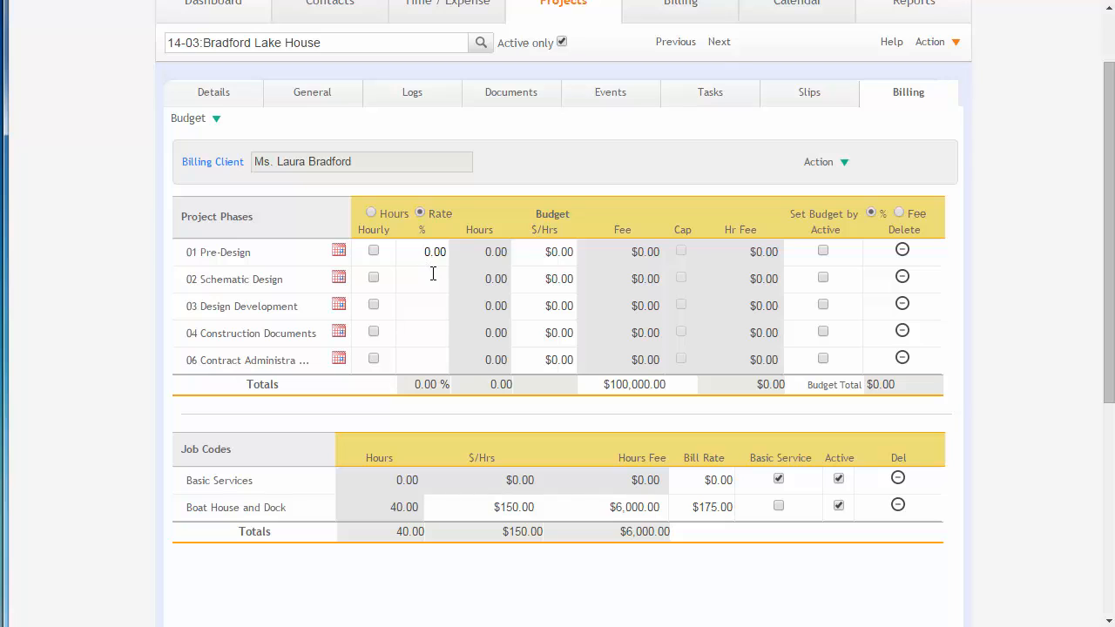
left_click_drag(419, 256, 479, 246)
type("15")
left_click(538, 280)
left_click(422, 282)
left_click_drag(423, 279, 497, 282)
type("17")
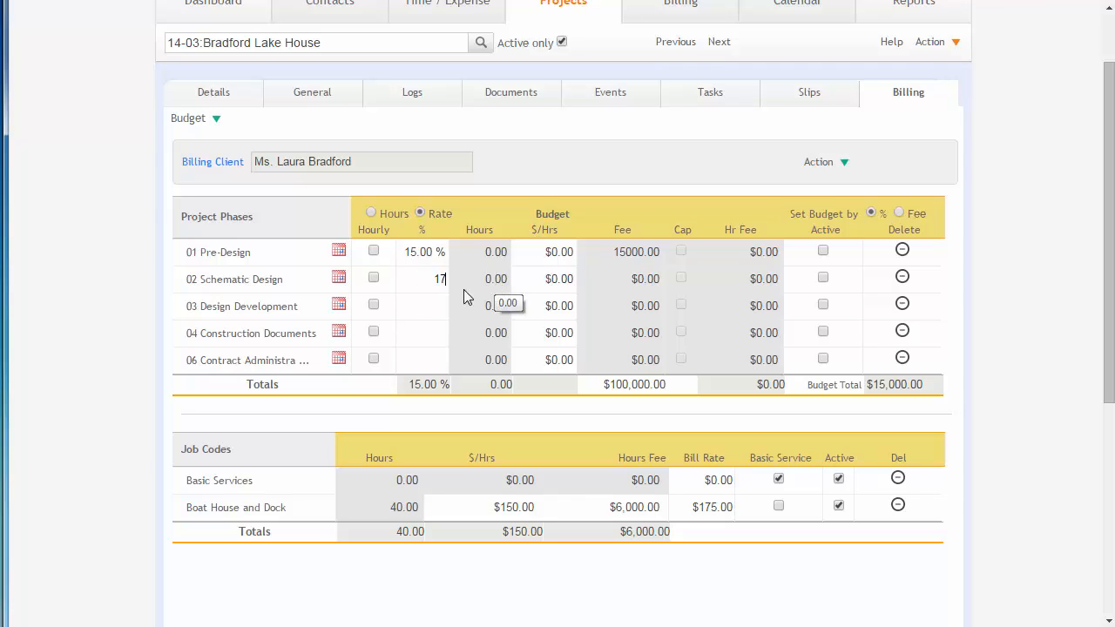
- Allocate 35% of the fee to 03 Design Development and 20% to 04 Construction Documents
left_click(426, 305)
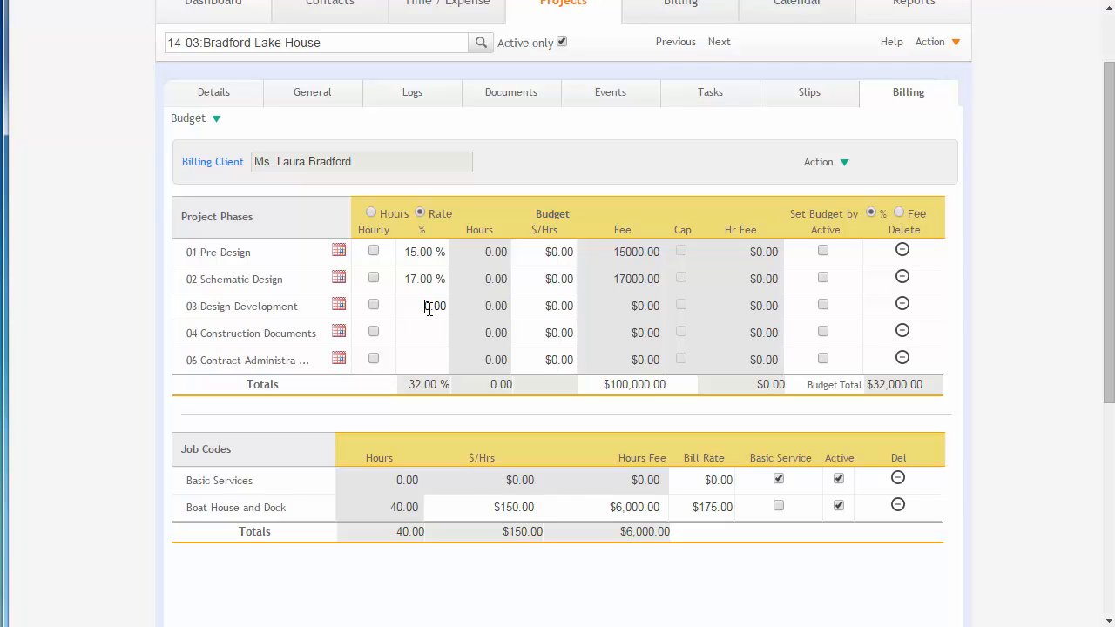
type("35")
left_click_drag(408, 305, 512, 301)
type("35")
left_click(431, 332)
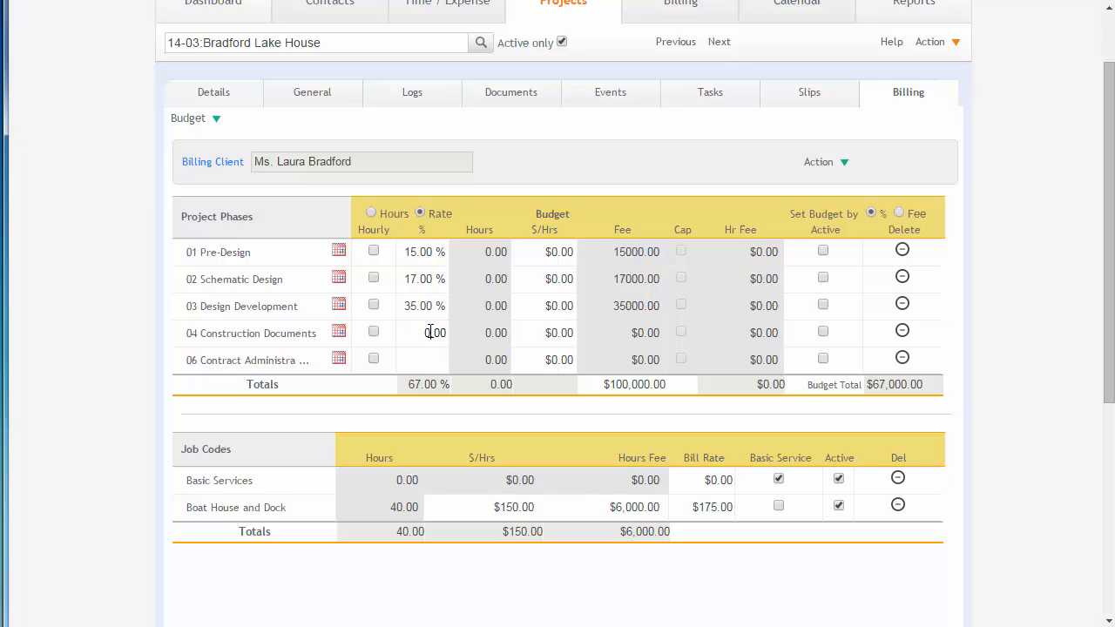
left_click_drag(419, 332, 486, 329)
type("20")
- Allocate 13% of the fee to the 06 Contract Administration phase and save the project phases
left_click(425, 359)
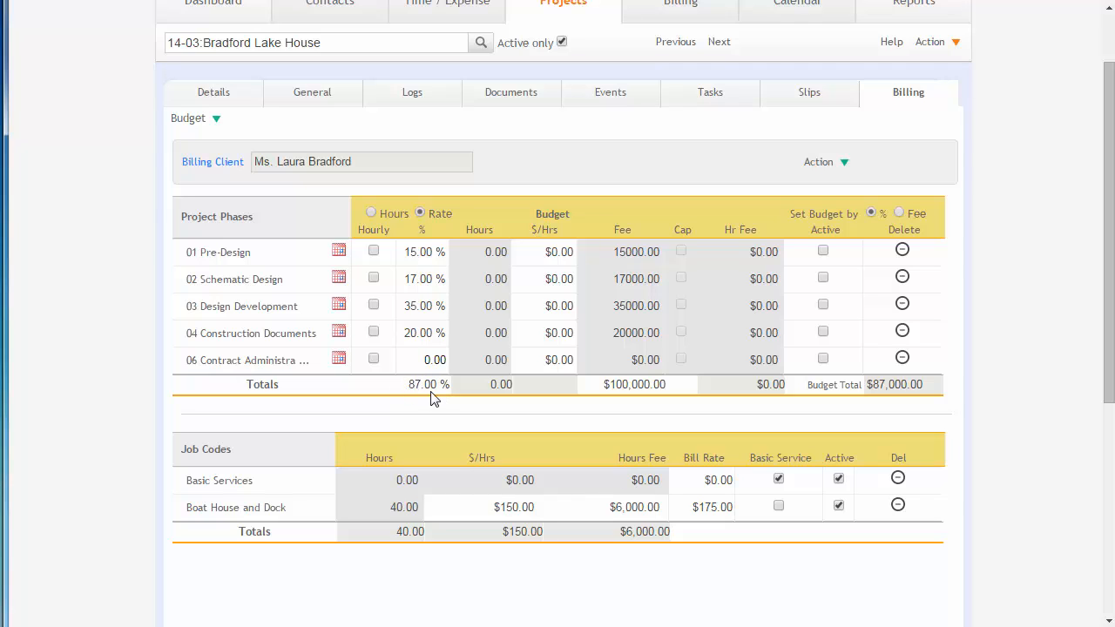
left_click_drag(417, 360, 494, 362)
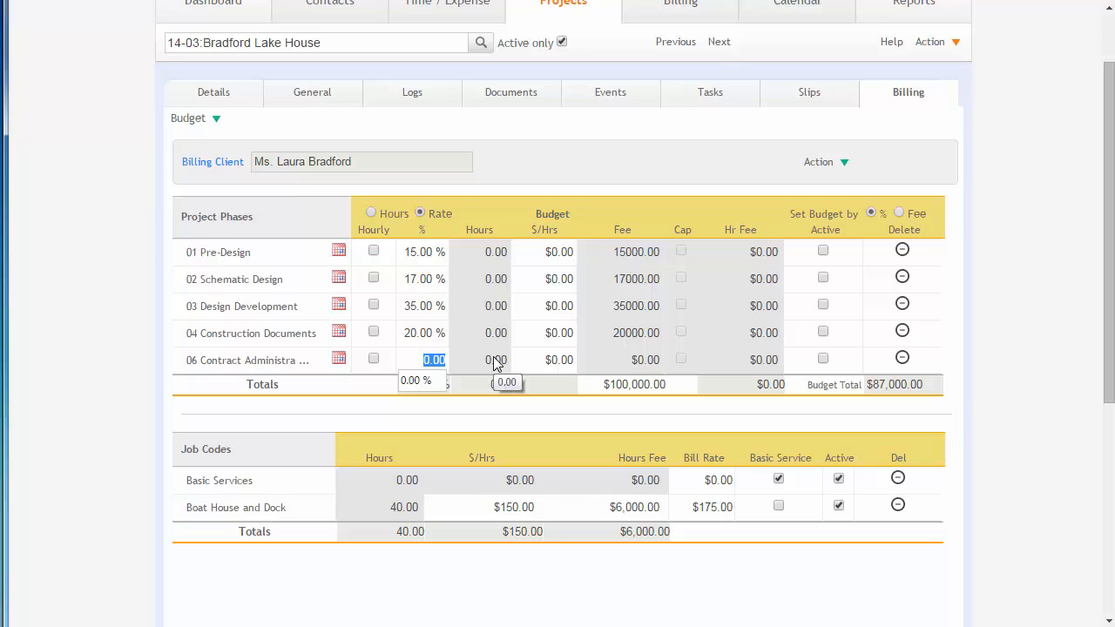
type("13")
left_click(549, 331)
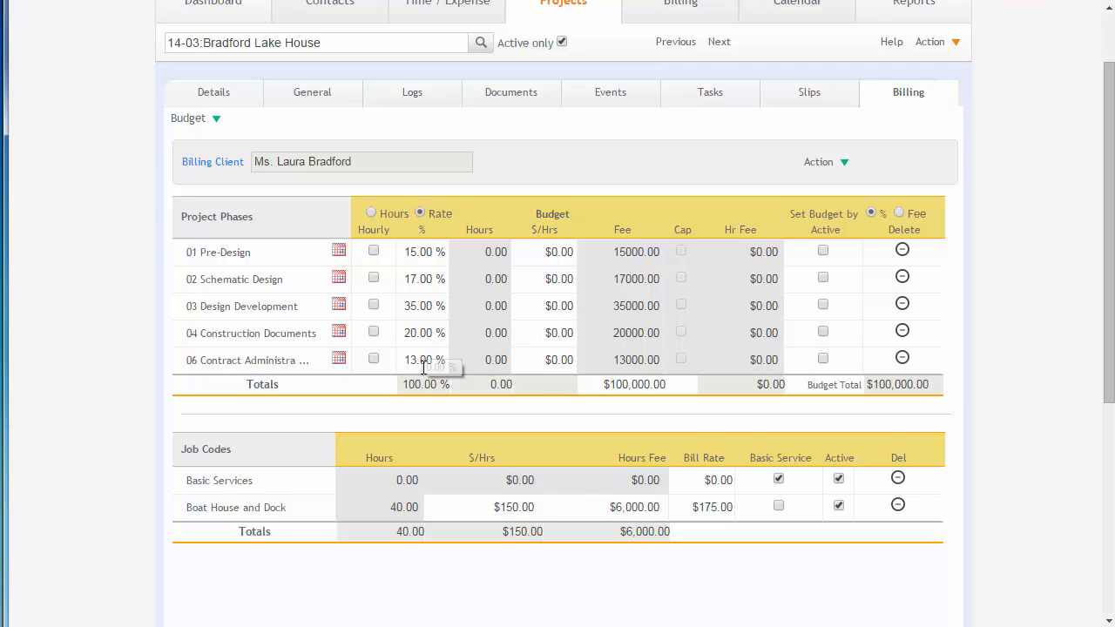
left_click(821, 162)
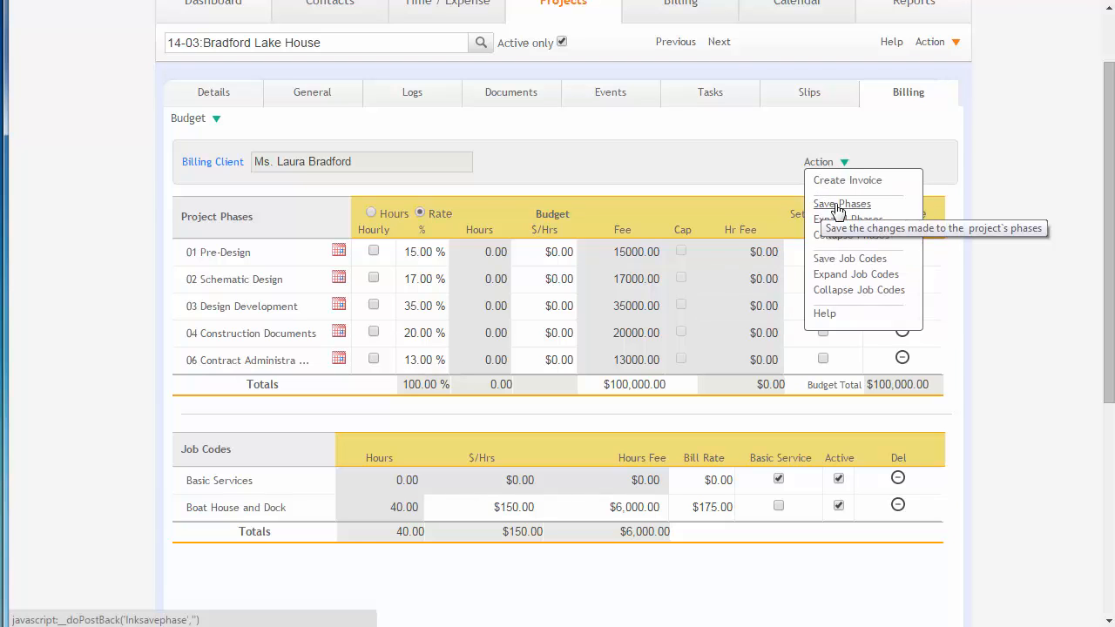
left_click(838, 205)
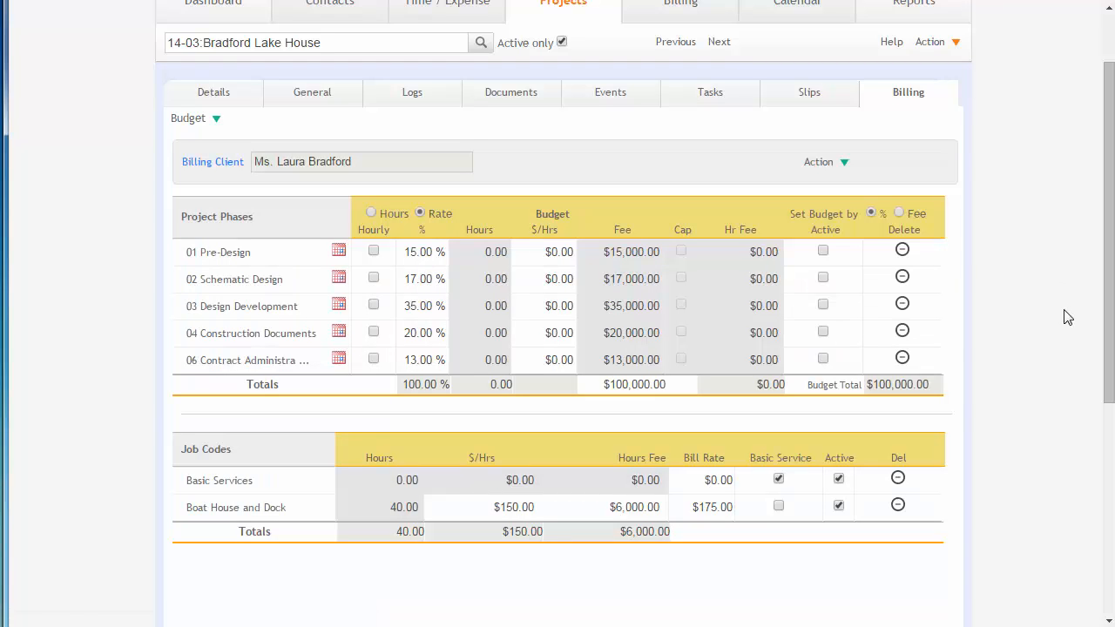
- Set the budgeted hourly rate of the 01 Pre-Design phase to $200
left_click(537, 251)
left_click(539, 252)
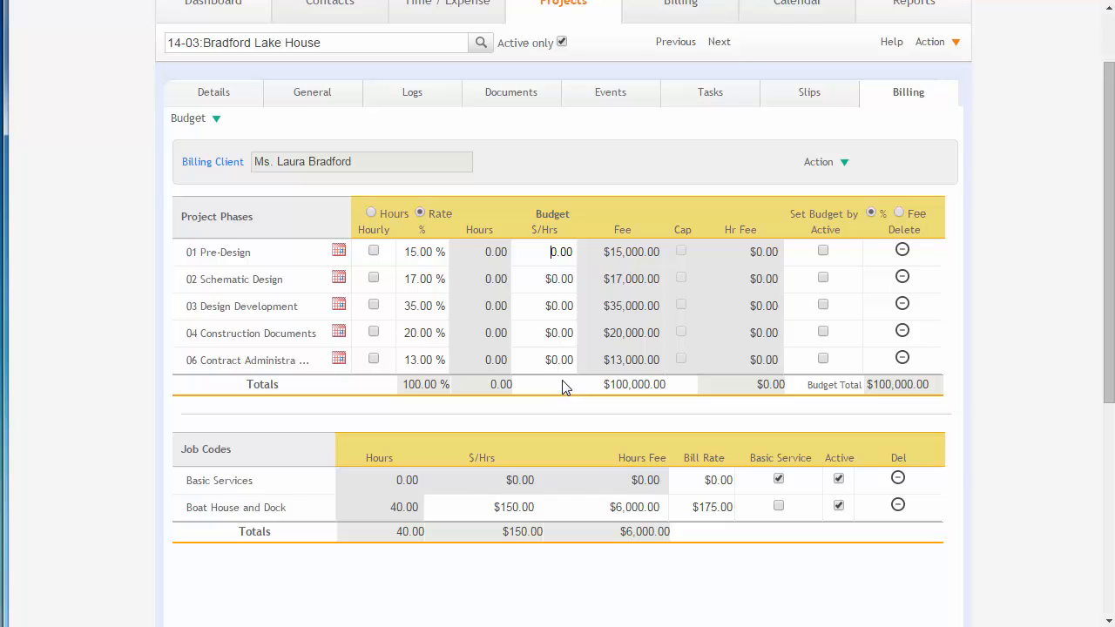
type("20")
left_click(544, 279)
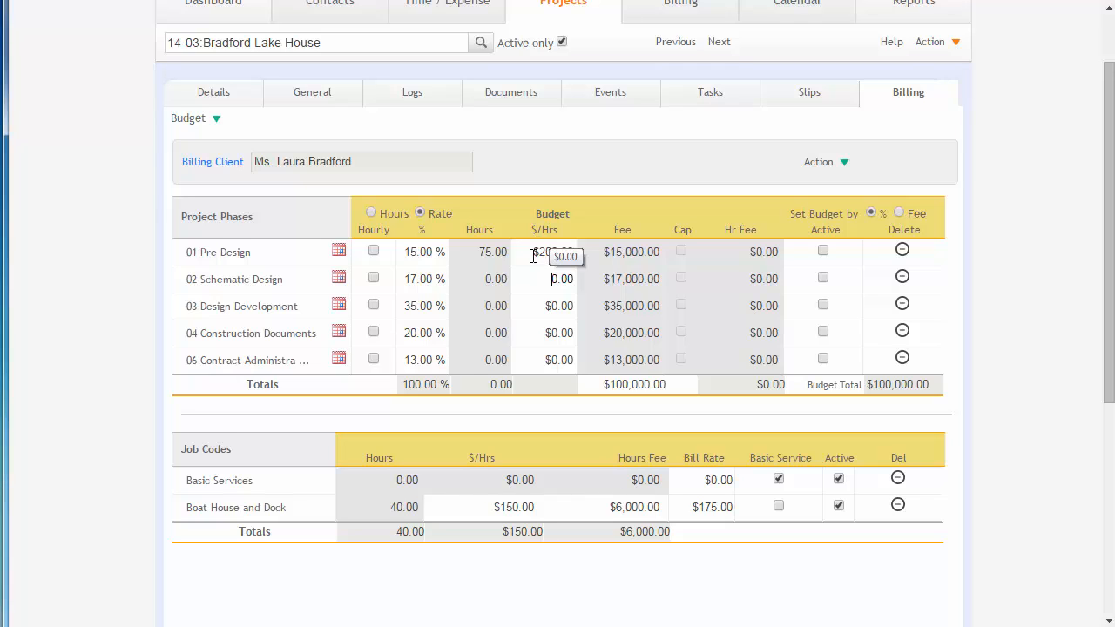
left_click(489, 253)
- Switch the phase budget from rate to hours entry and set the 01 Pre-Design phase to 105 hours
left_click(372, 213)
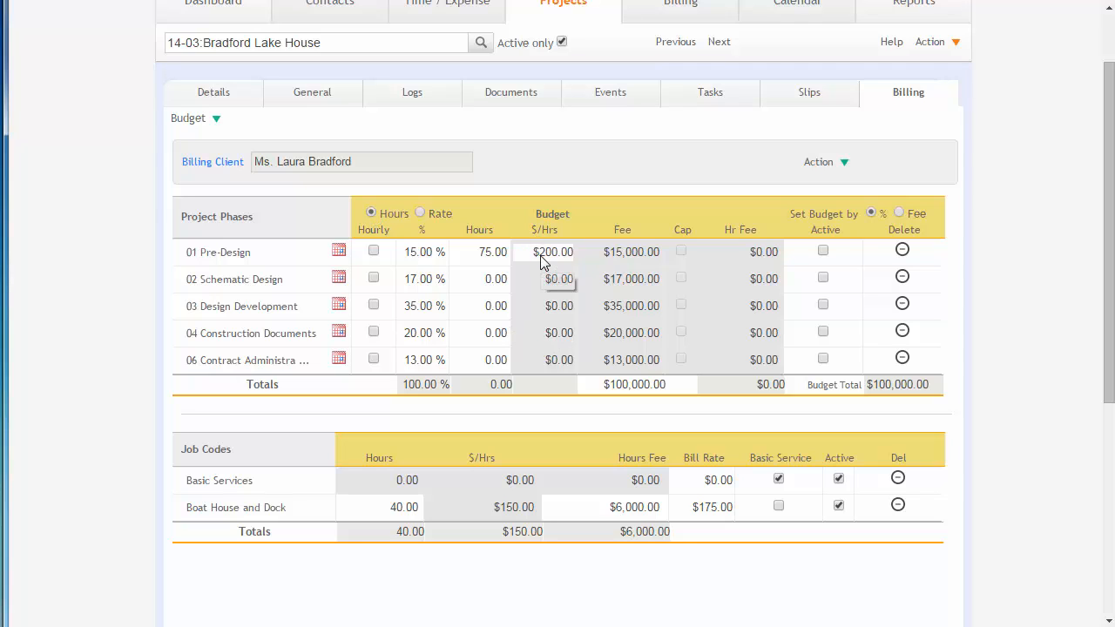
left_click(474, 253)
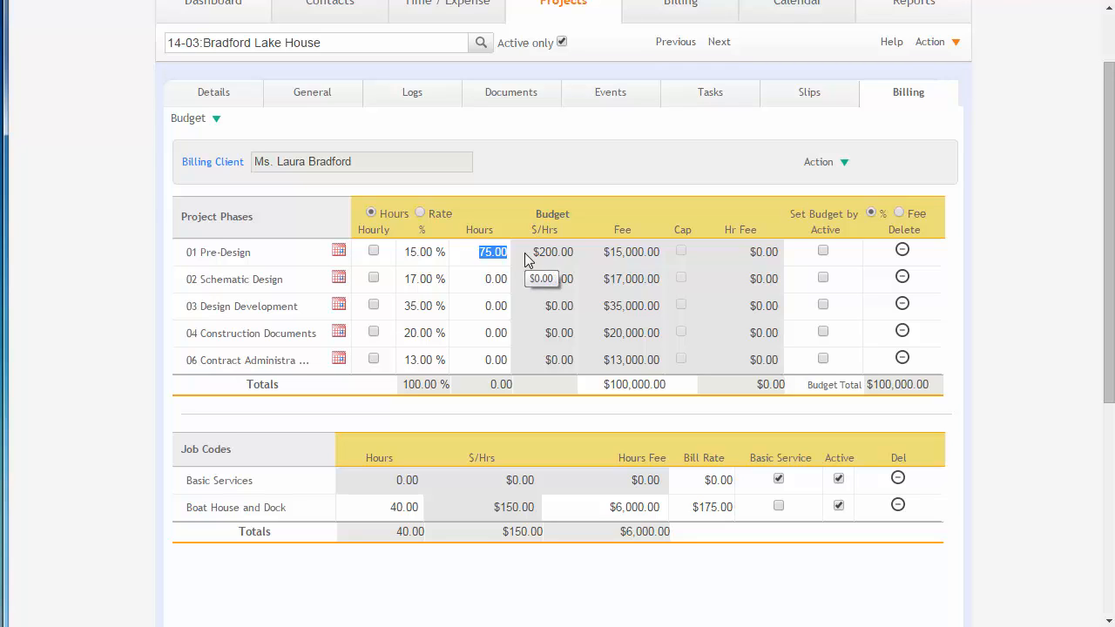
type("100")
key("BackSpace")
type("5")
left_click(478, 278)
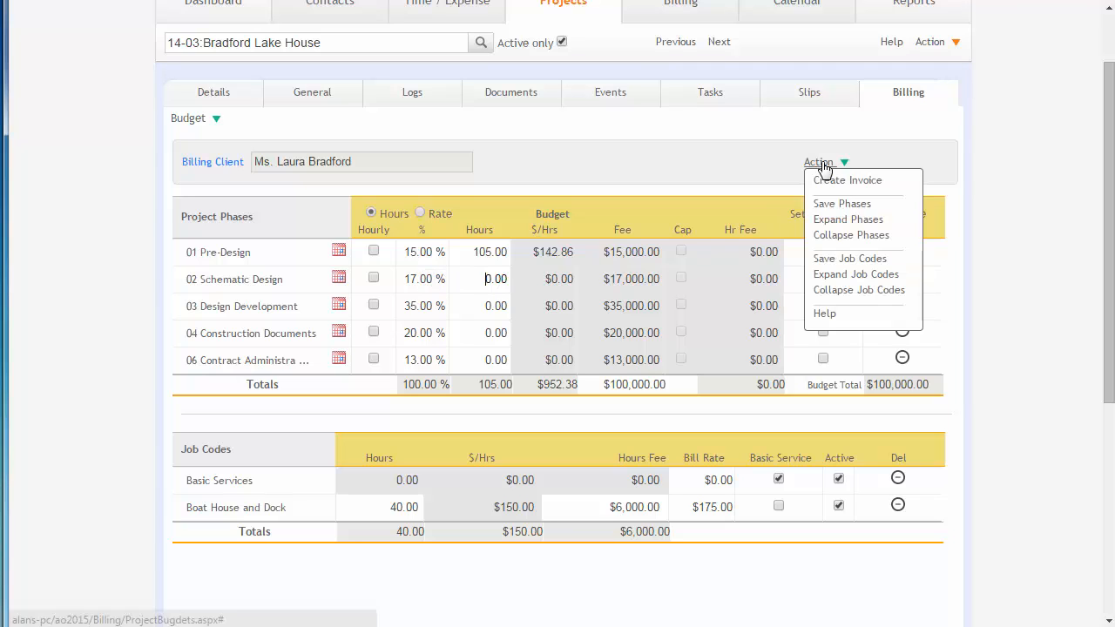
- Switch to setting the budget by fee and enter a fee of 8250 for the 01 Pre-Design phase
left_click(899, 213)
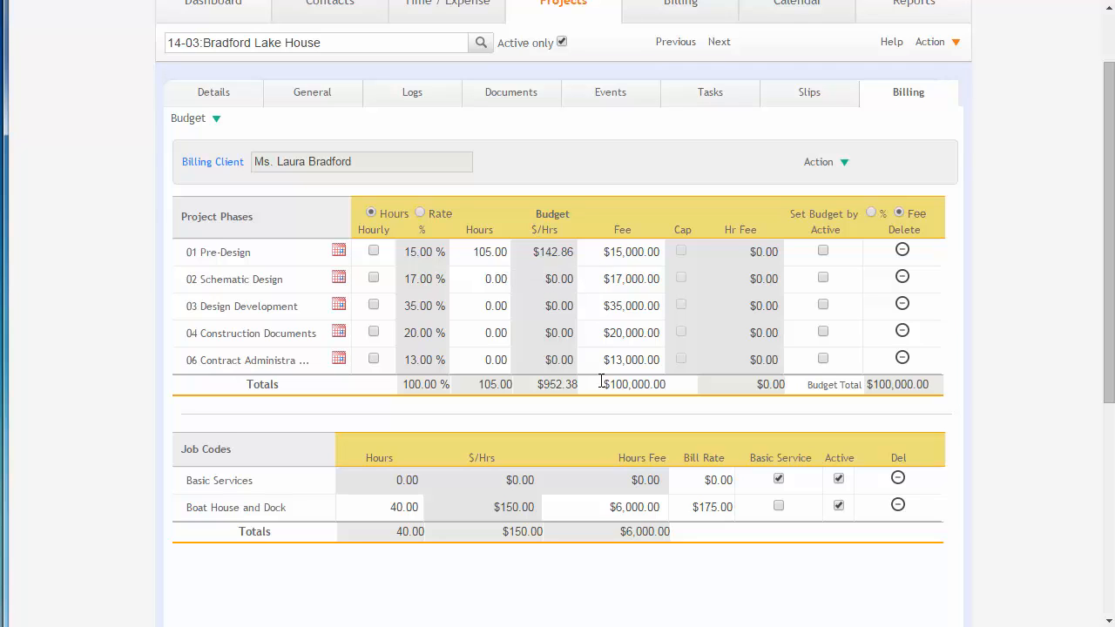
left_click(599, 252)
type("8250")
left_click(610, 278)
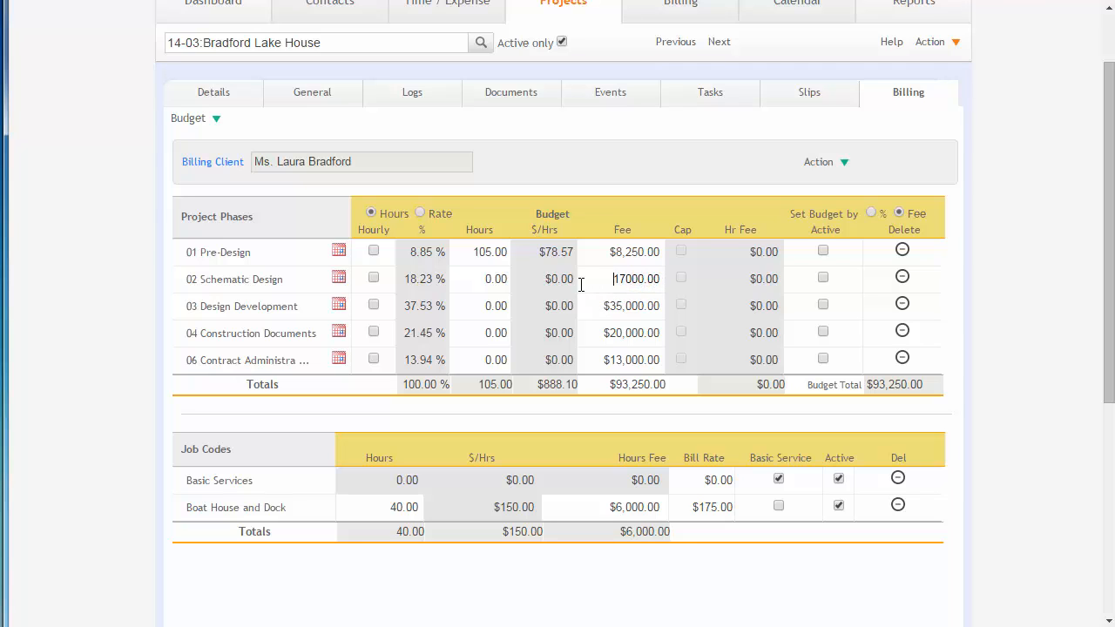
- Mark the 01 Pre-Design phase as hourly and save the project phases
left_click(374, 252)
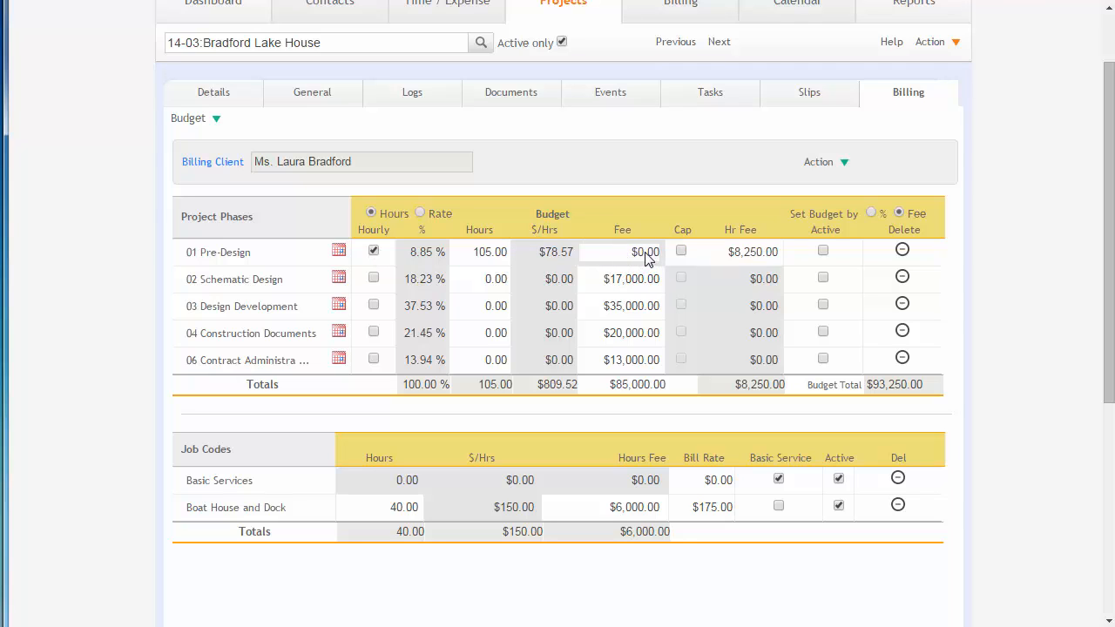
left_click(730, 252)
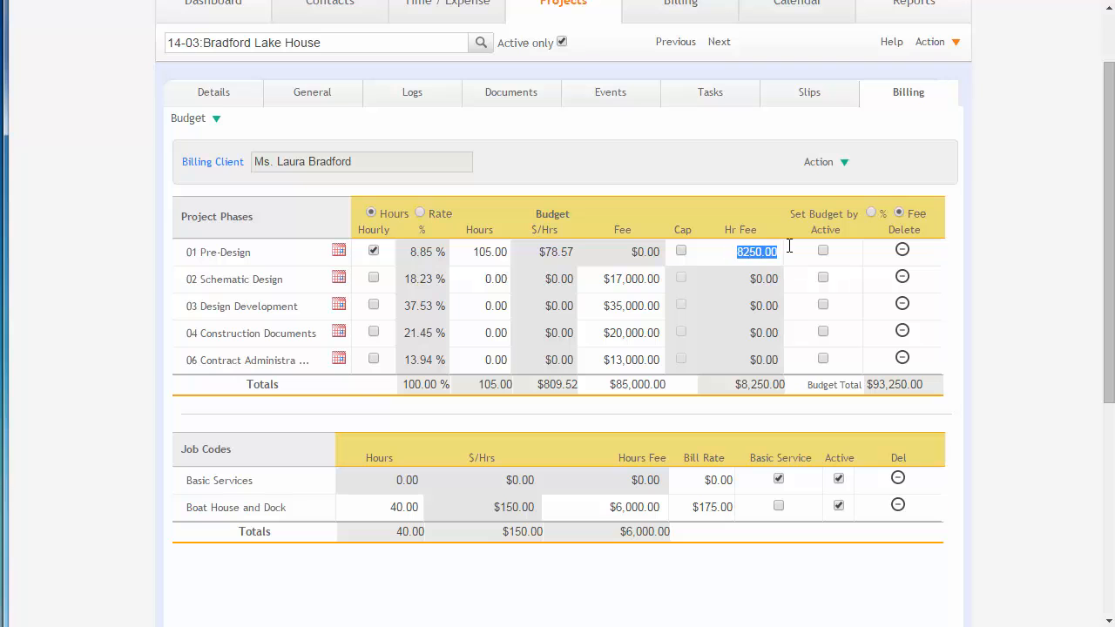
left_click(816, 163)
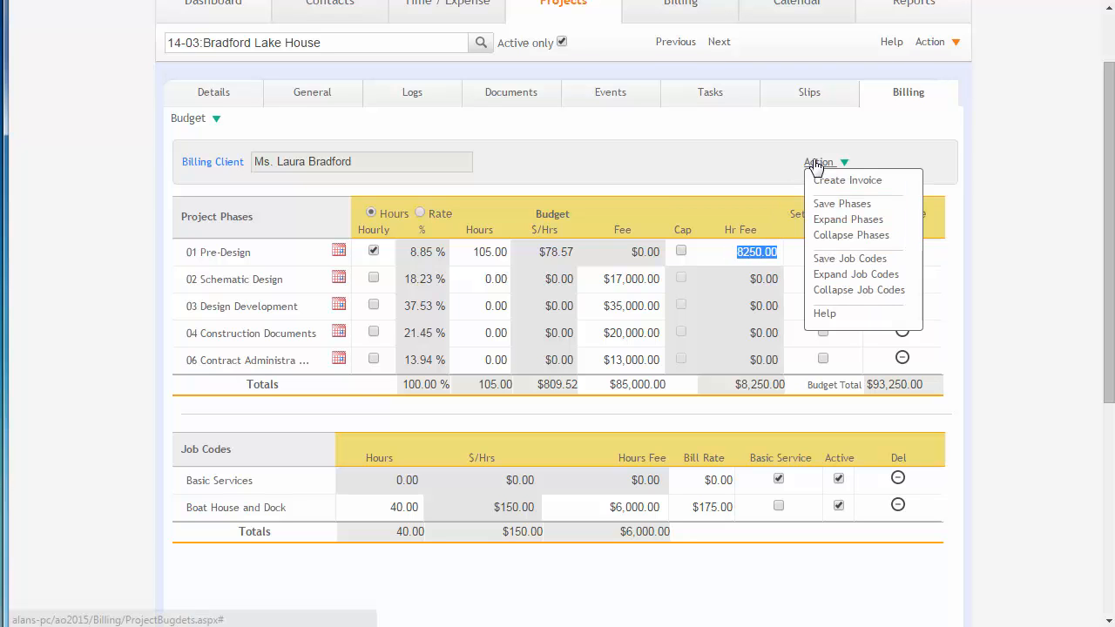
left_click(839, 205)
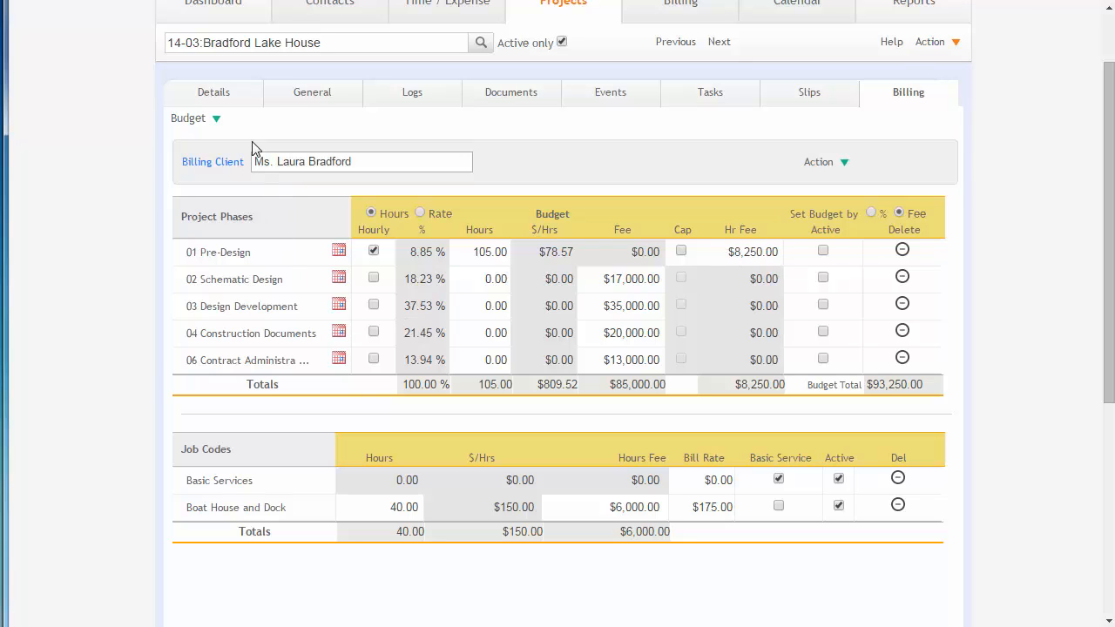
- In the project details' phases and codes, make the 01 Pre-Design phase active and save it
left_click(247, 99)
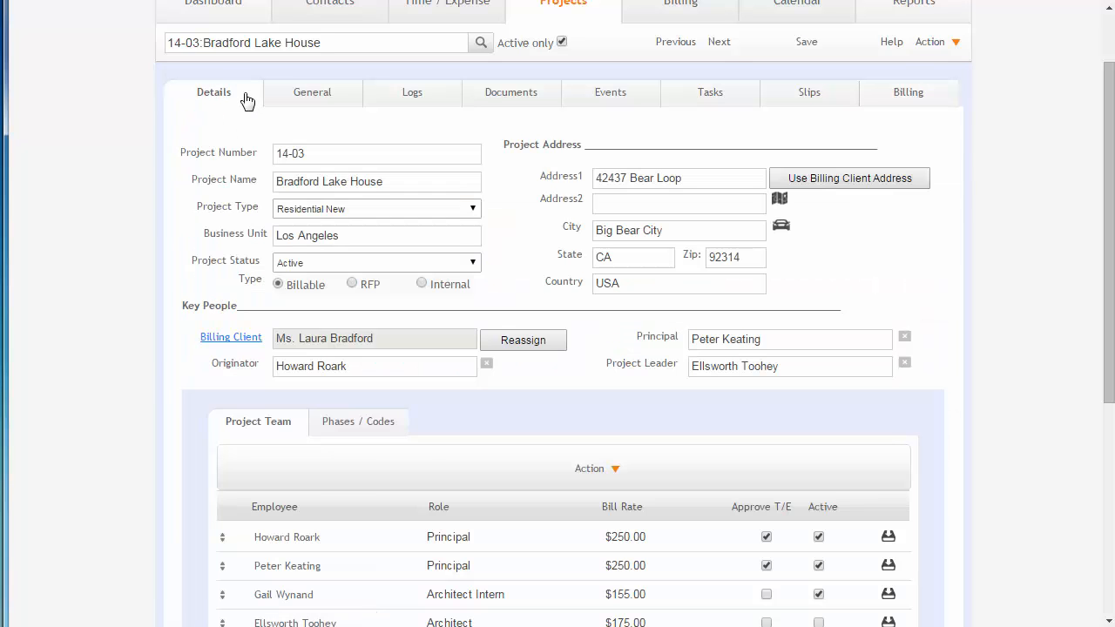
scroll(230, 313, "down", 2)
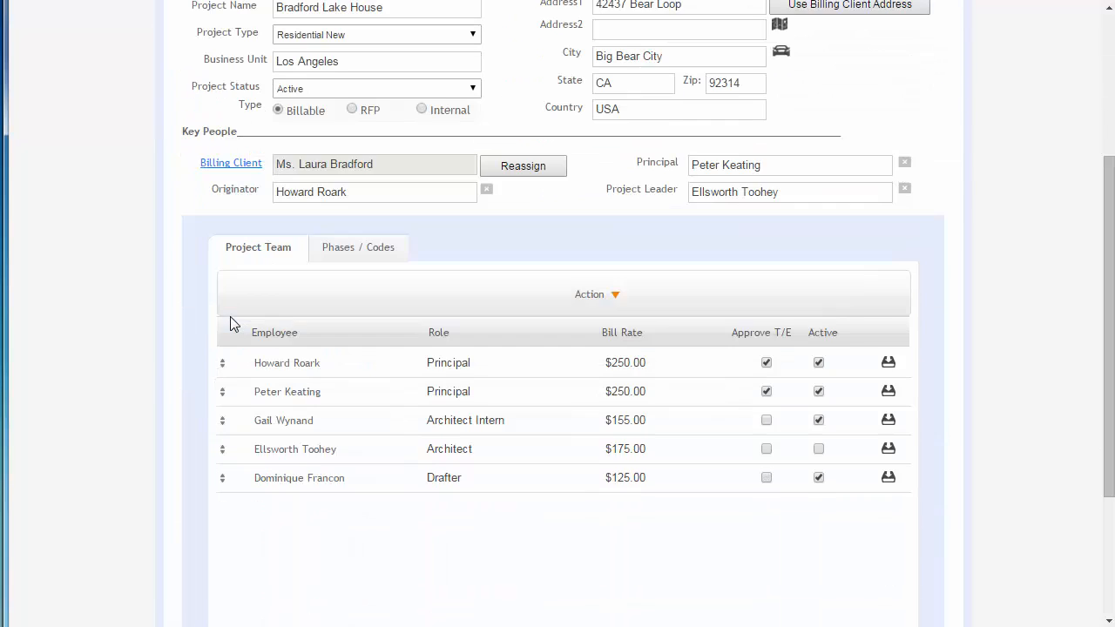
left_click(353, 252)
scroll(353, 252, "down", 1)
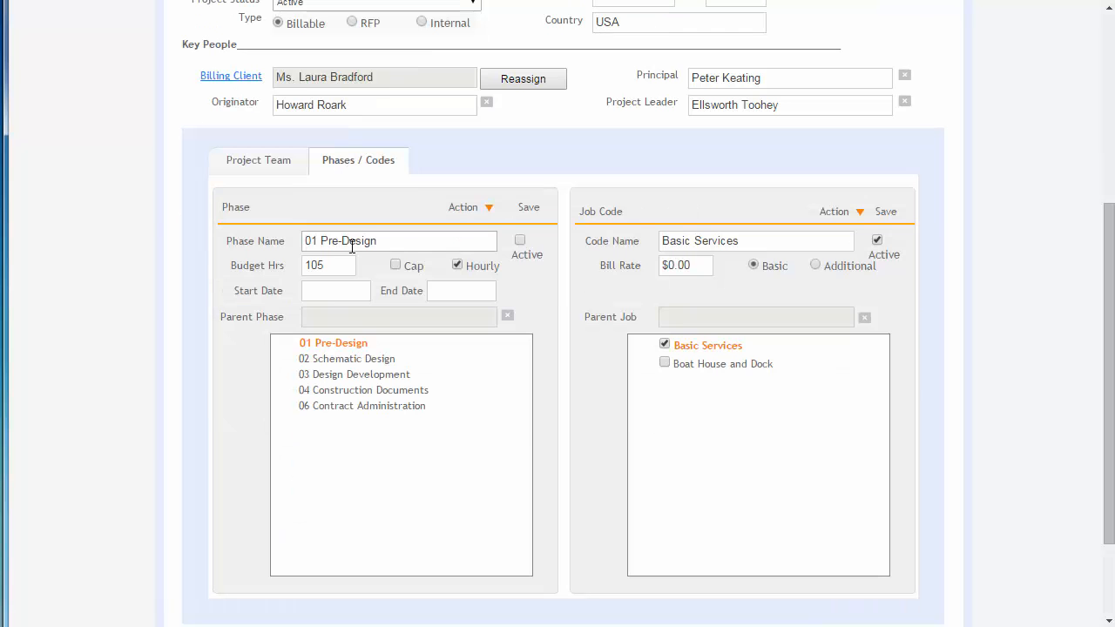
left_click(342, 348)
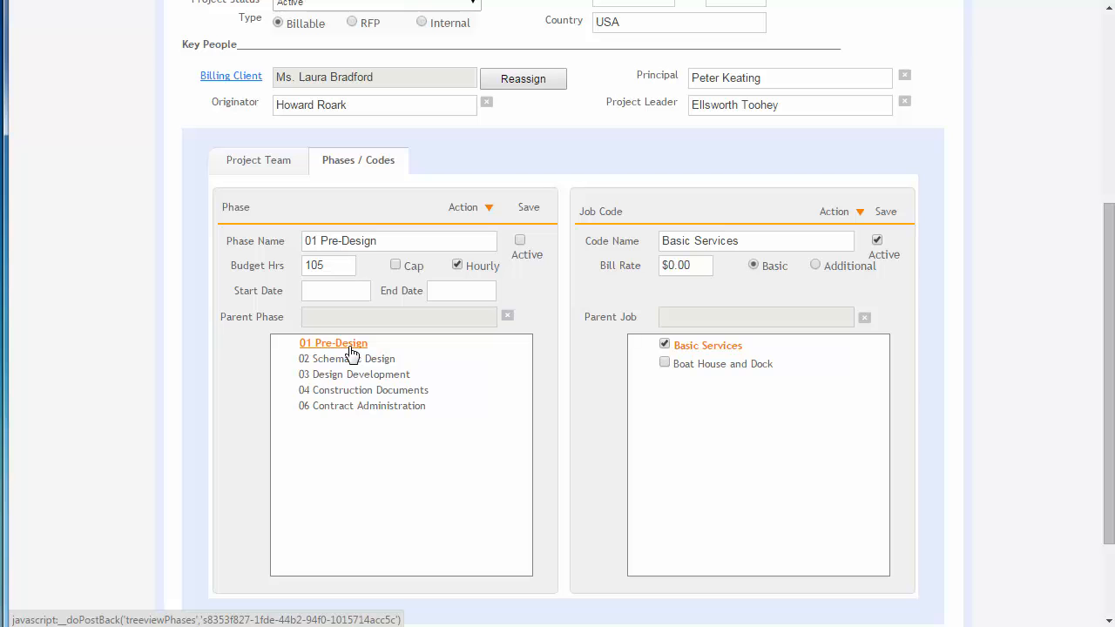
left_click(520, 240)
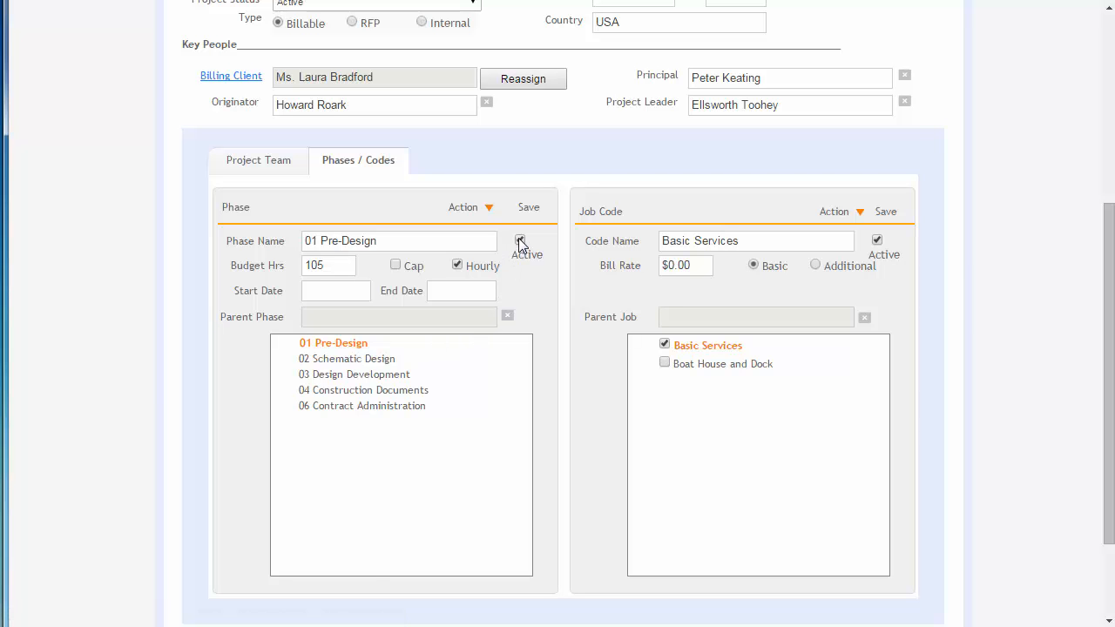
left_click(528, 215)
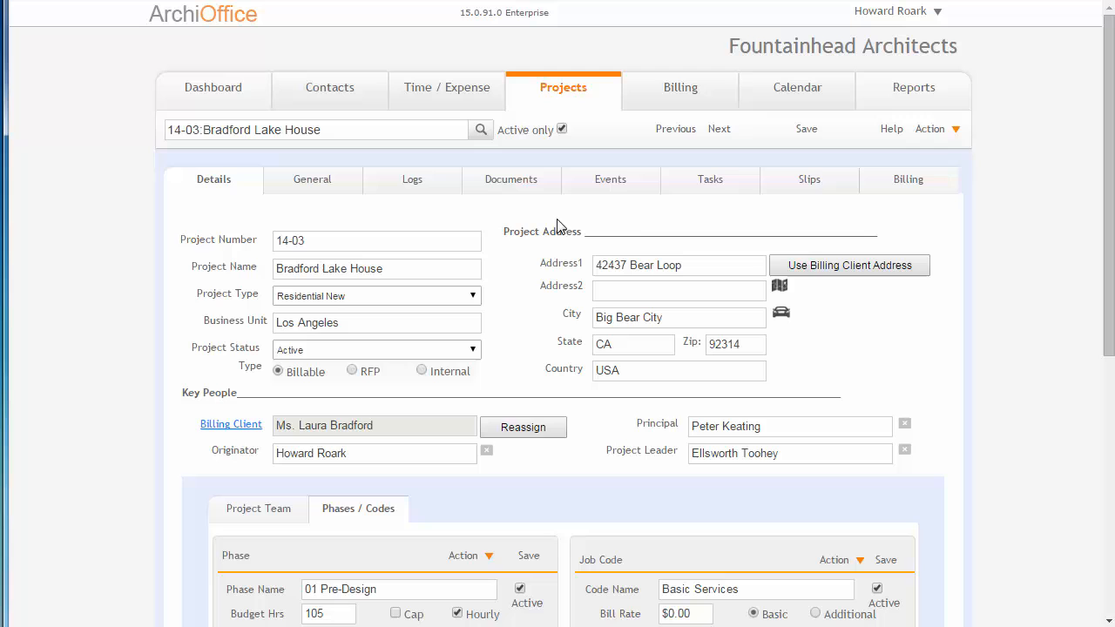
- Back in the project's billing budget, deactivate 01 Pre-Design and activate the 02 Schematic Design and 03 Design Development phases
left_click(921, 186)
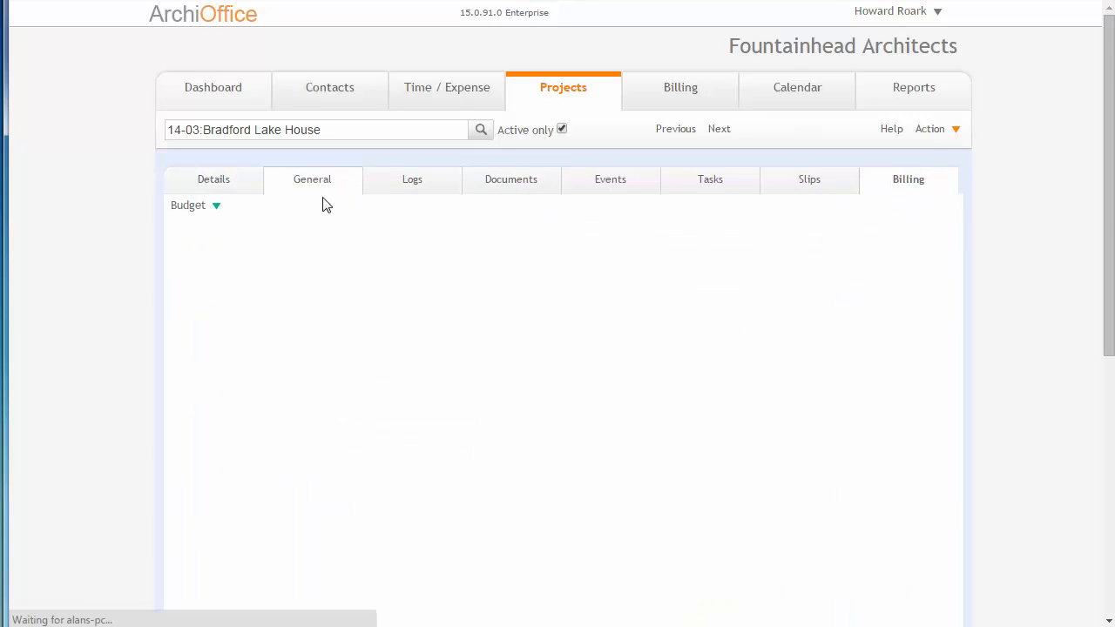
scroll(354, 236, "down", 1)
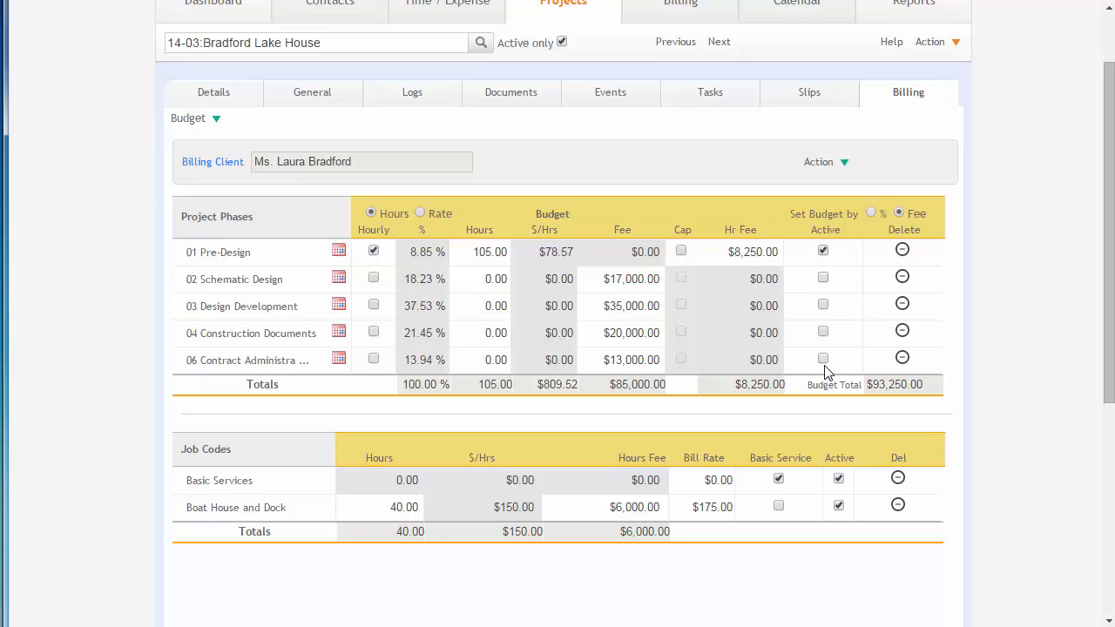
left_click(824, 251)
left_click(824, 278)
left_click(823, 305)
- View the start and end date fields of the 01 Pre-Design phase
left_click(338, 254)
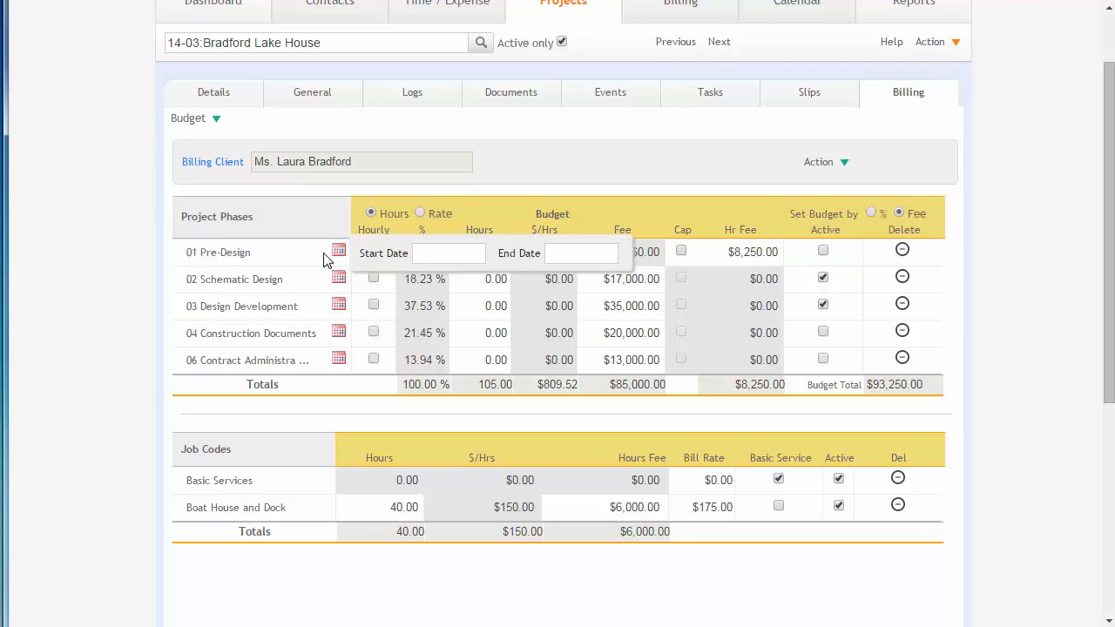
left_click(339, 254)
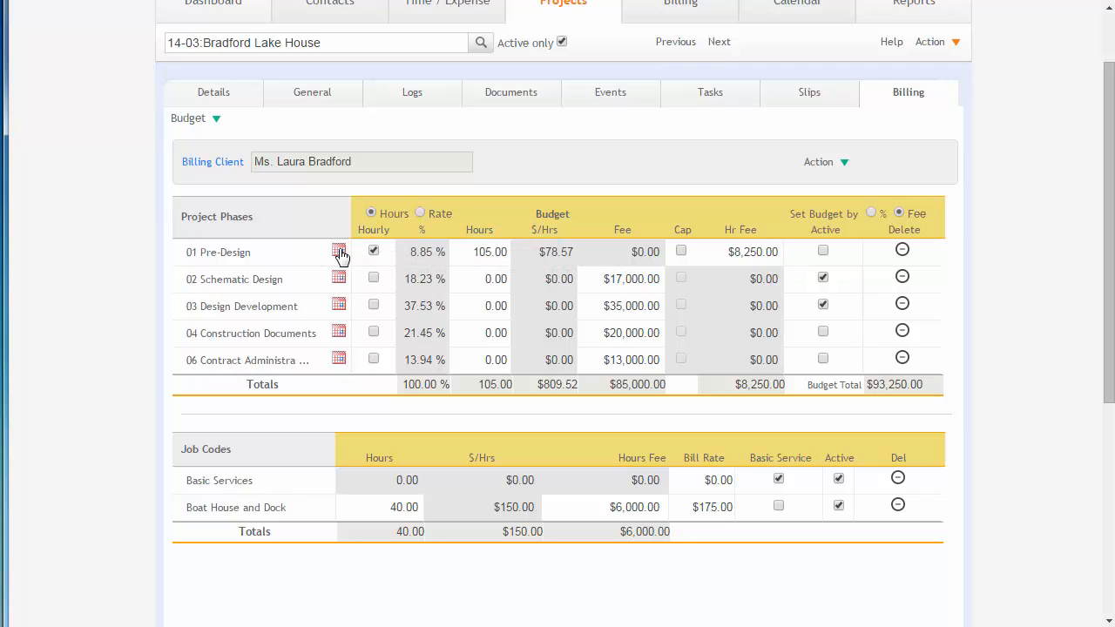